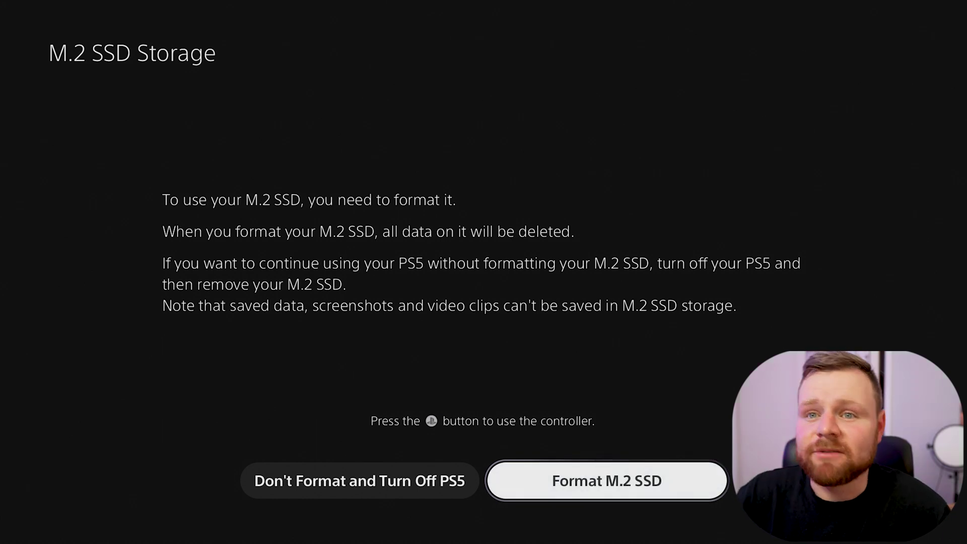
Format the M.2 SSD and acknowledge the read speed, formatting and improper shutdown notices
key(Left)
key(Right)
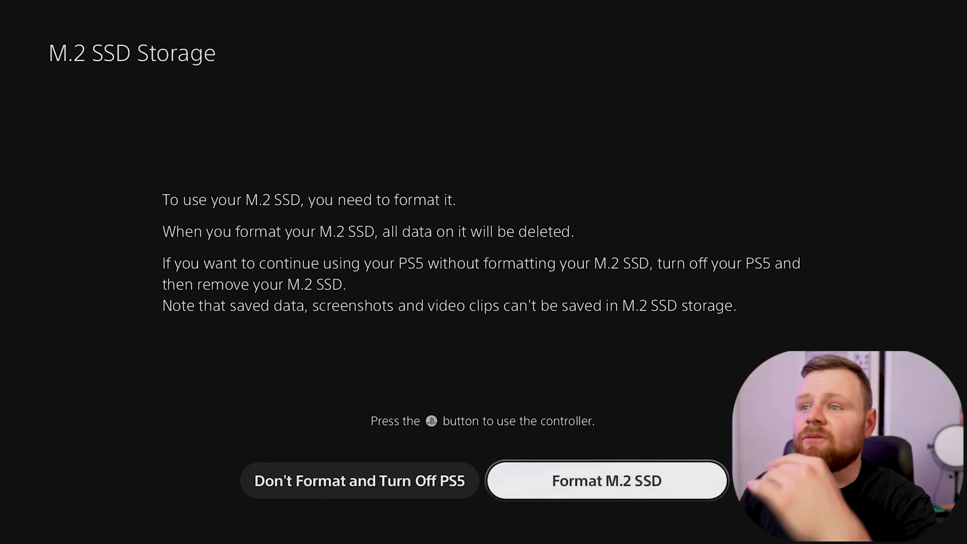
key(Return)
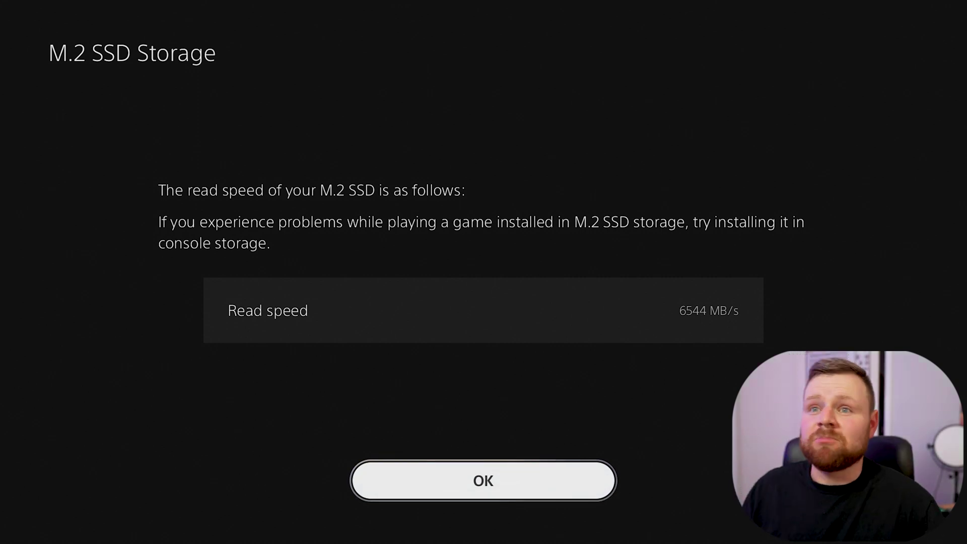
key(Return)
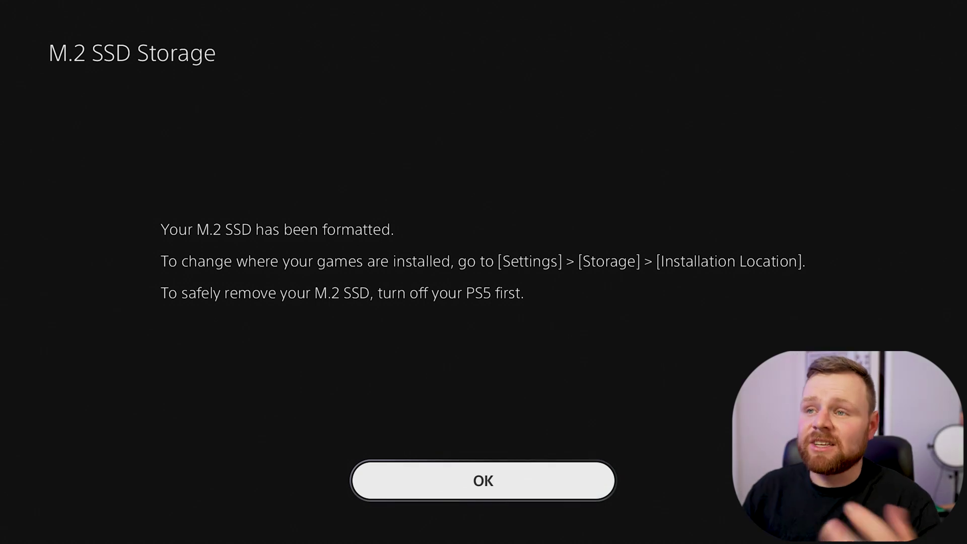
key(Return)
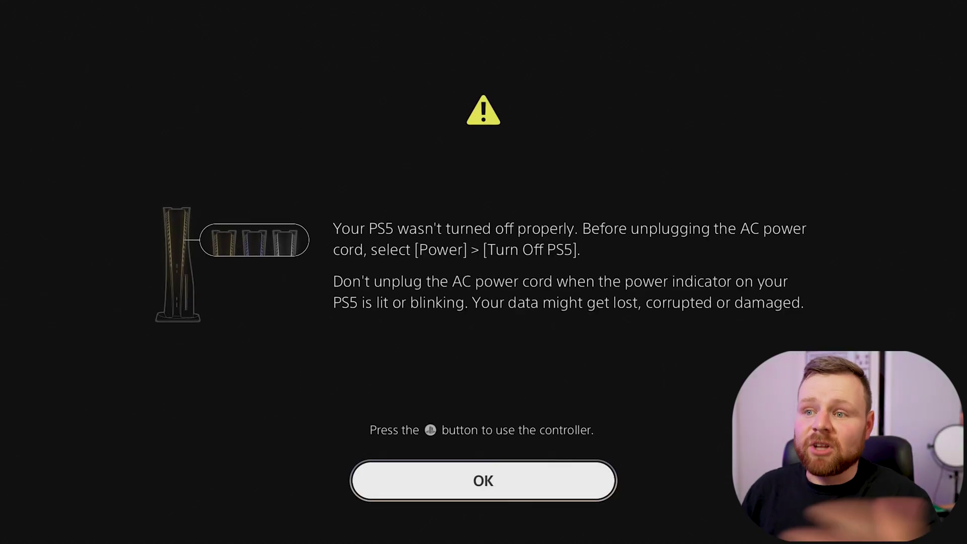
key(Return)
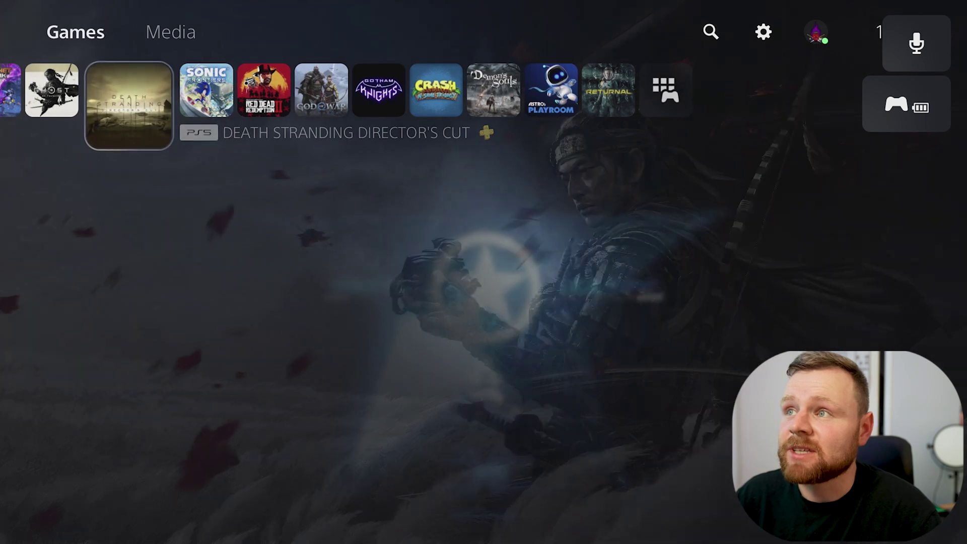
Open the Storage settings and review how space is used on the M.2 SSD
key(Up)
key(Right)
key(Right)
key(Right)
key(Return)
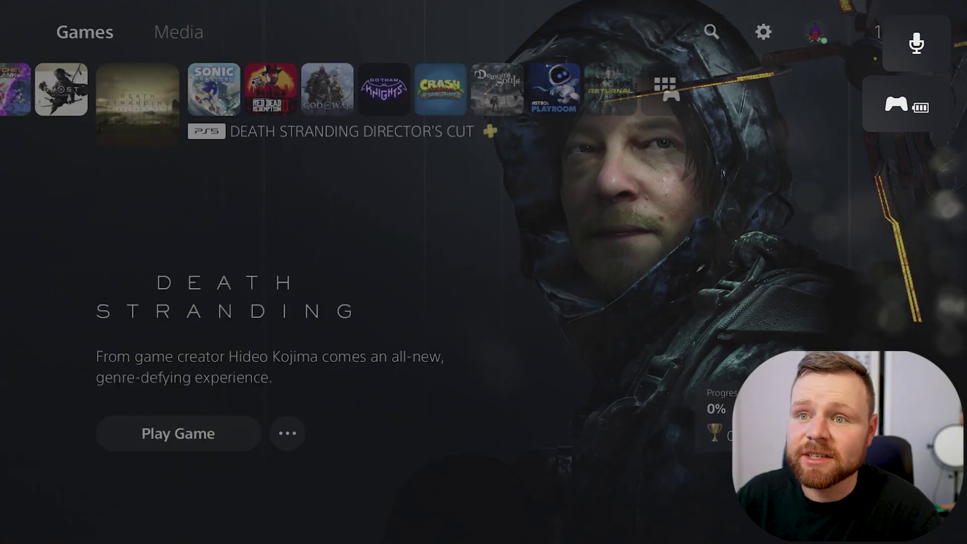
key(Down)
key(Down)
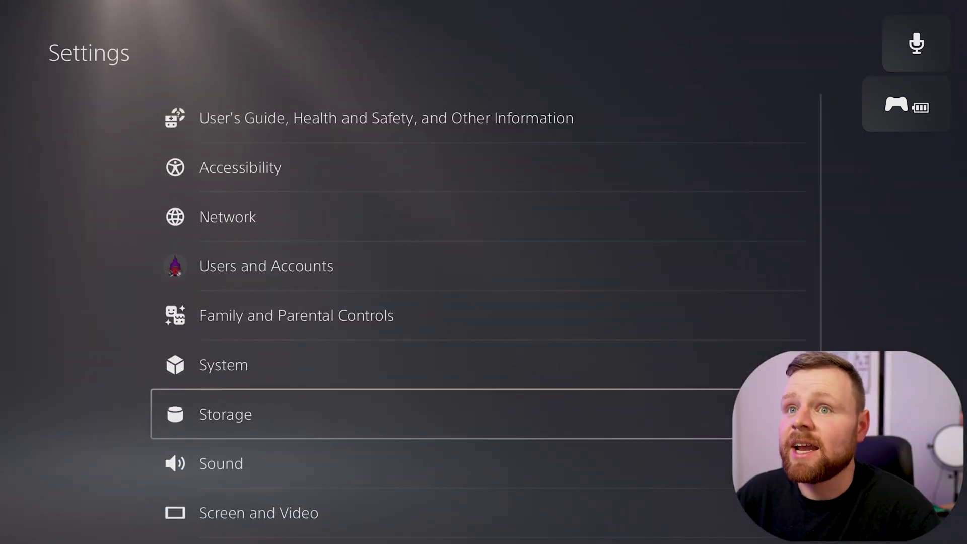
key(Return)
key(Down)
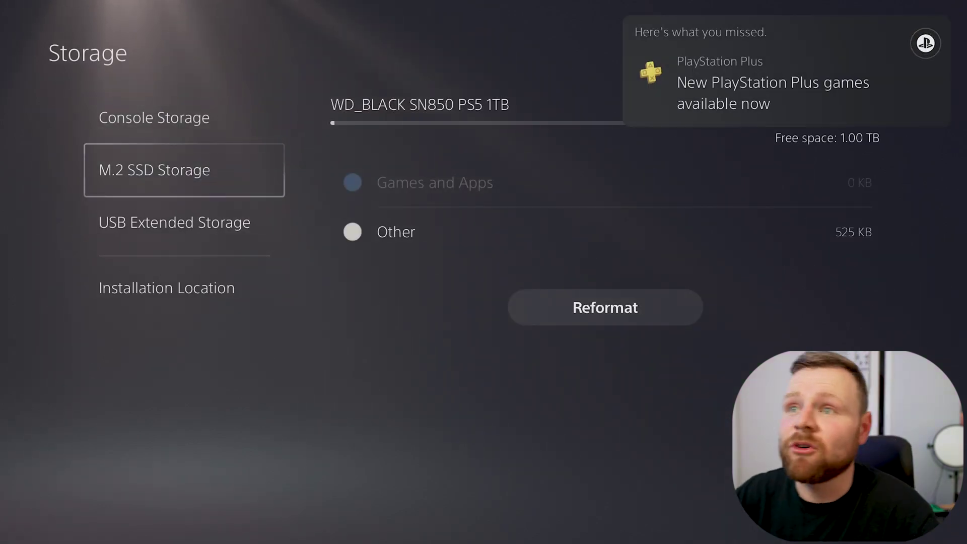
key(Right)
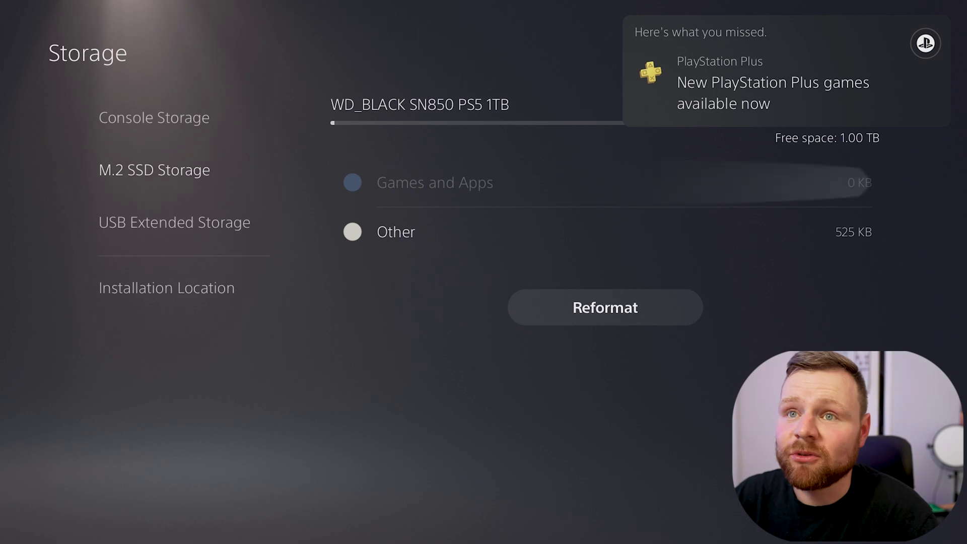
key(Down)
key(Down)
key(Up)
key(Up)
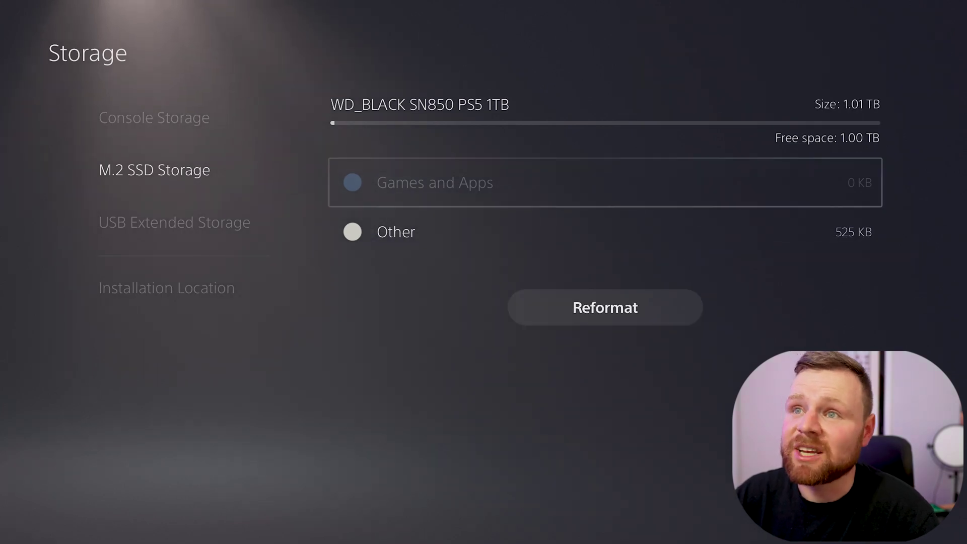
Open the list of games and apps in console storage and go to ASTRO's PLAYROOM
key(Left)
key(Up)
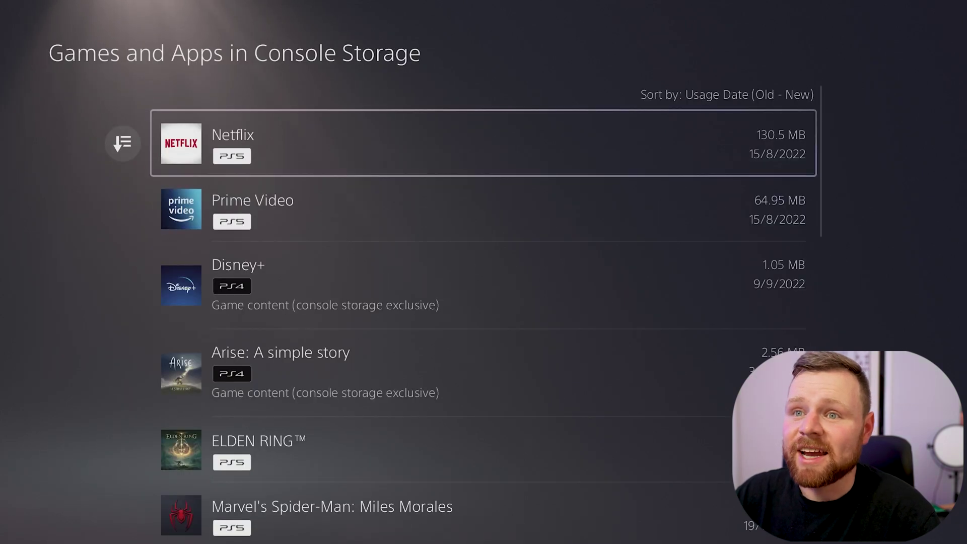
key(Down)
key(Down)
key(Down)
key(Down)
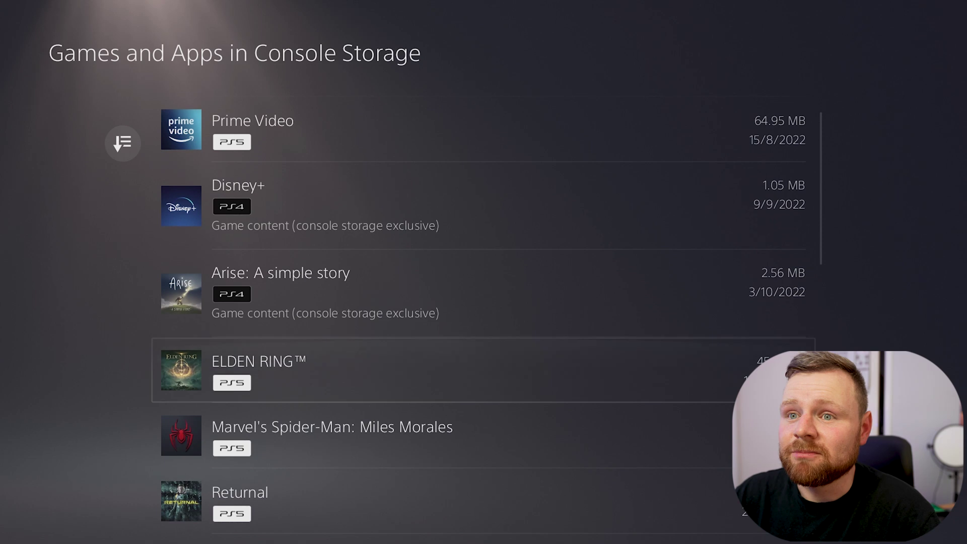
key(Down)
key(Down)
key(Down)
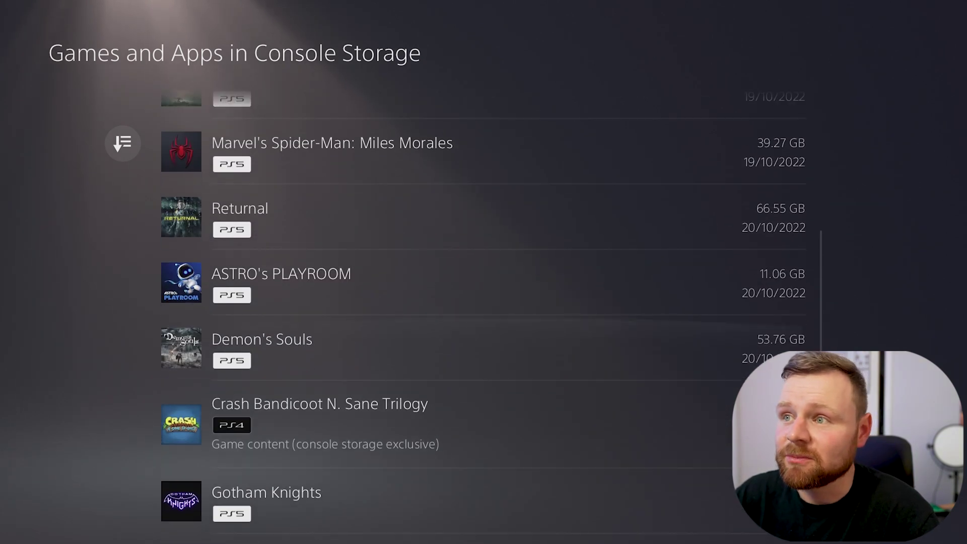
Move ASTRO's PLAYROOM from console storage to M.2 SSD storage
key(Menu)
key(Down)
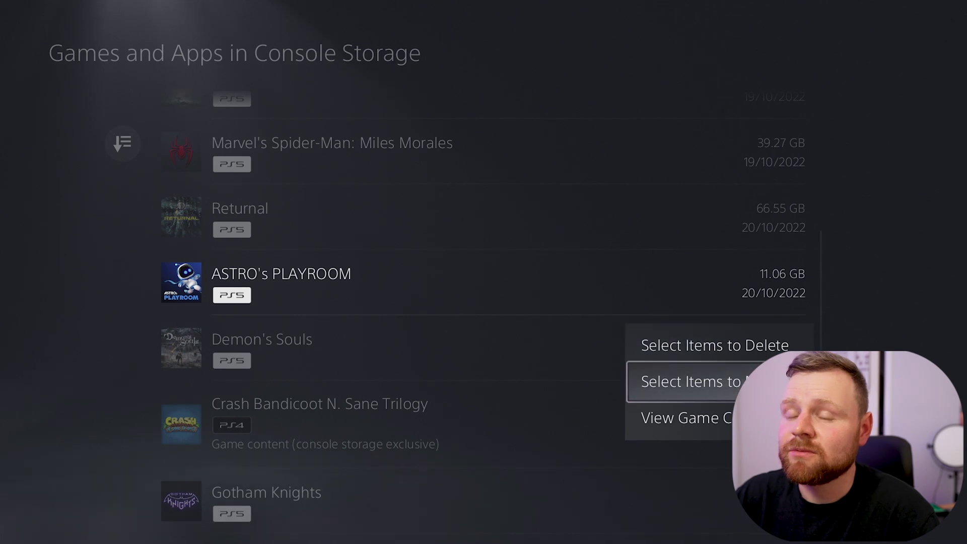
key(Return)
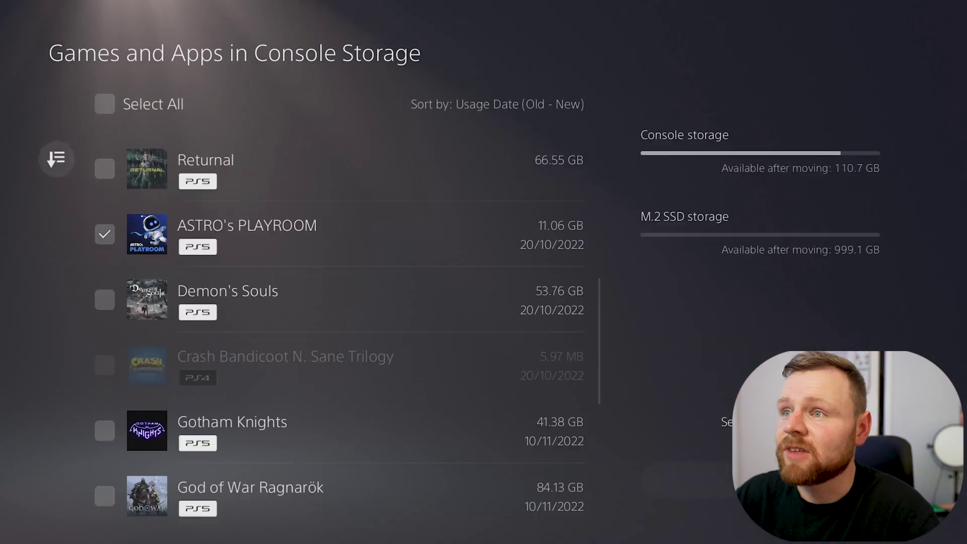
key(Right)
key(Return)
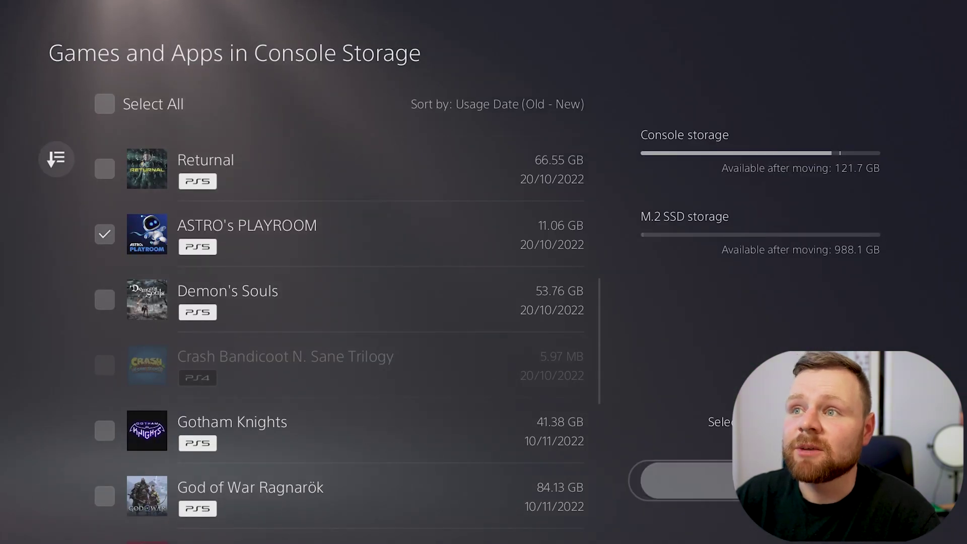
key(Return)
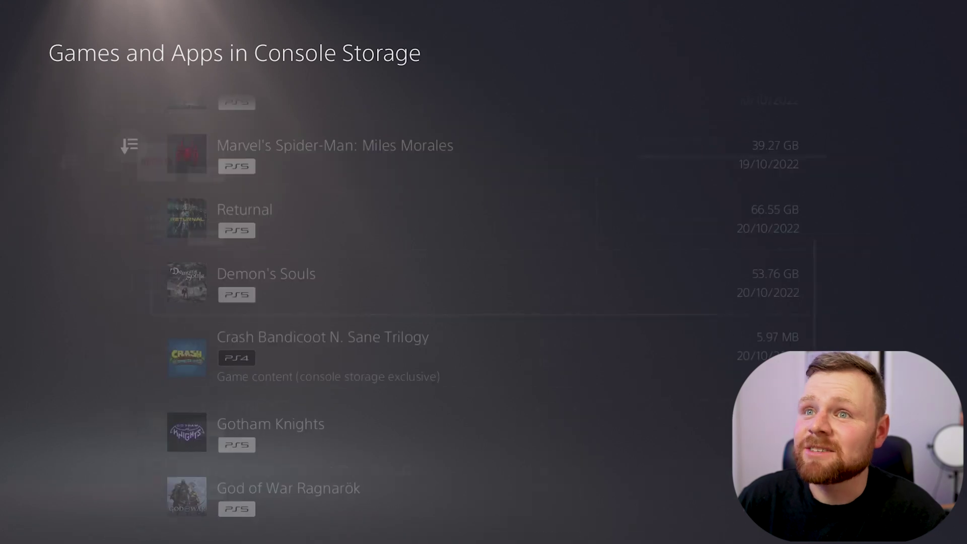
Compare the space used on the M.2 SSD and in console storage, and leave the settings
key(Escape)
key(Left)
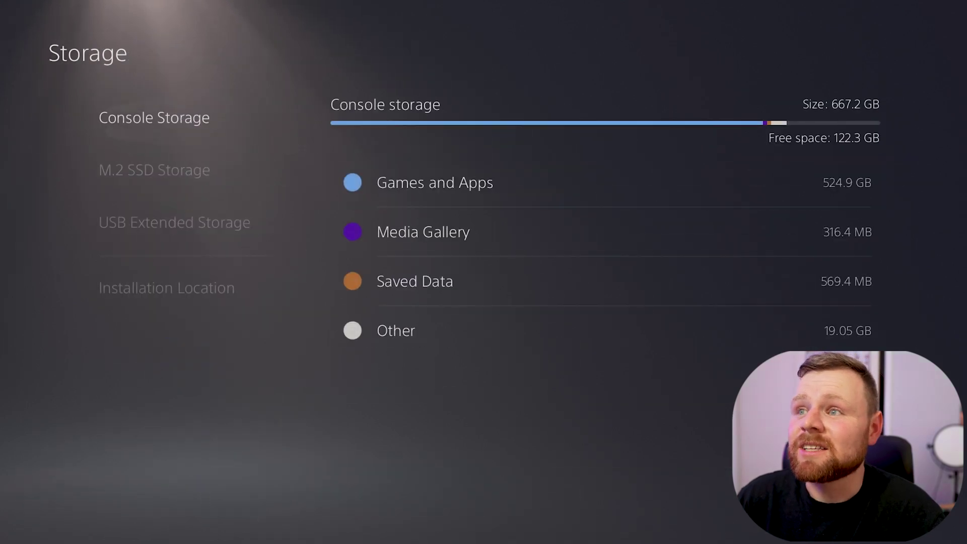
key(Down)
key(Right)
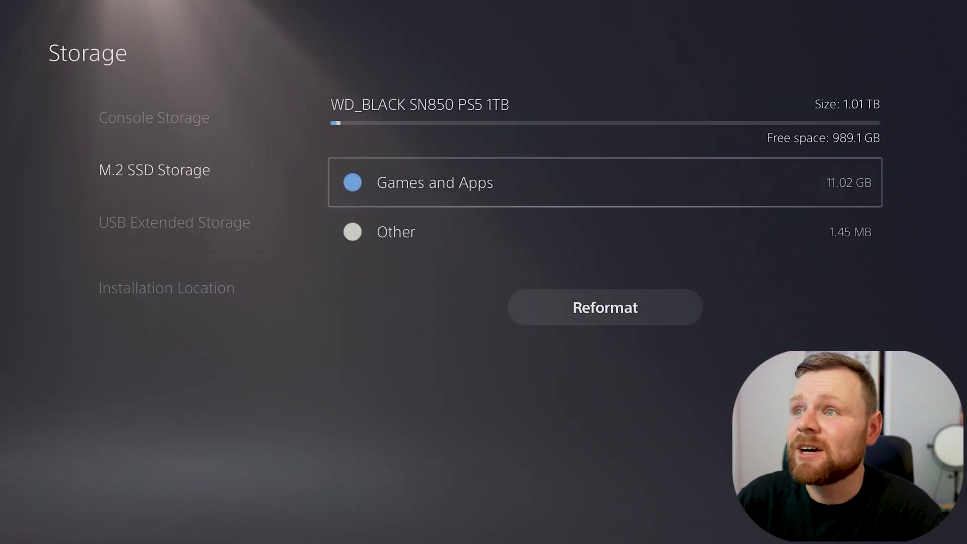
key(Left)
key(Up)
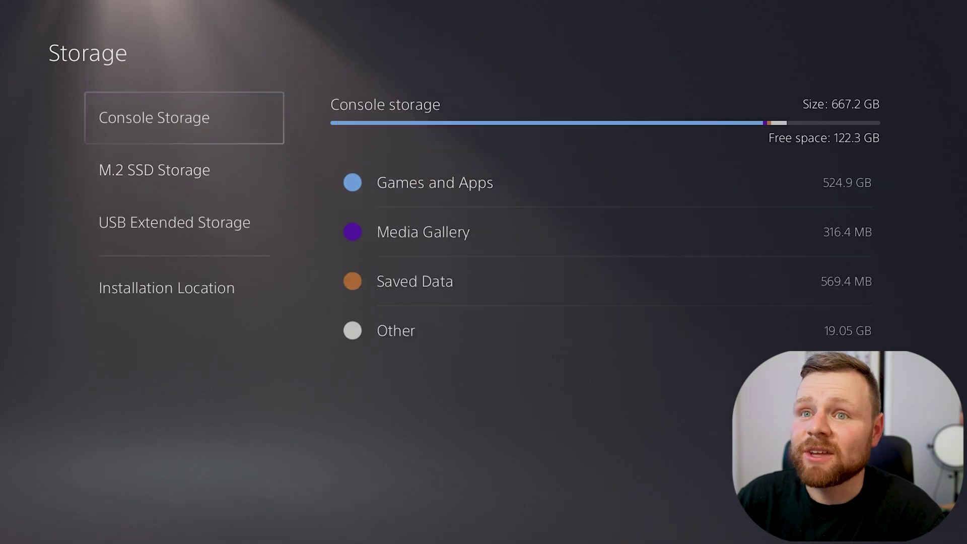
key(Right)
key(Left)
key(Escape)
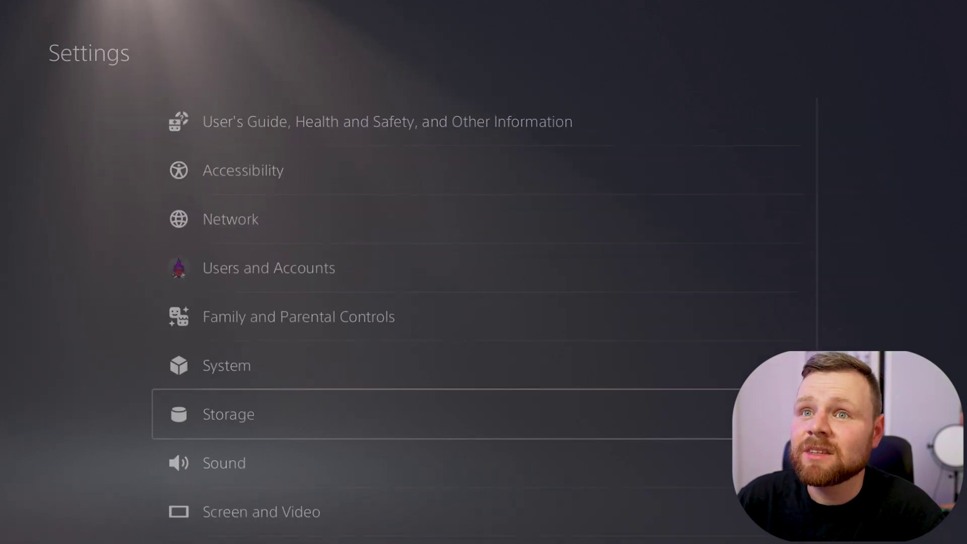
key(Escape)
Find ASTRO's PLAYROOM on the home screen and check its game page
key(Right)
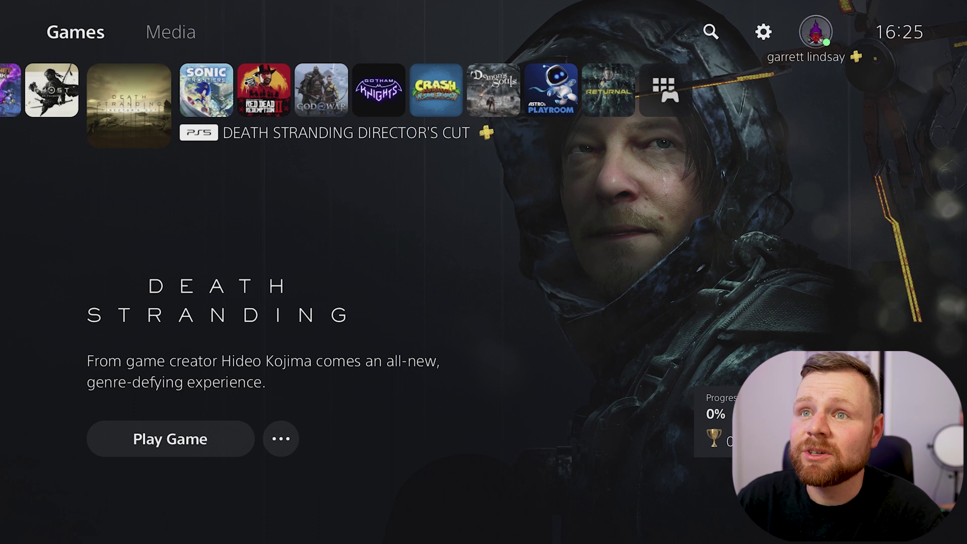
key(Down)
key(Right)
key(Right)
key(Right)
key(Right)
key(Right)
key(Right)
key(Right)
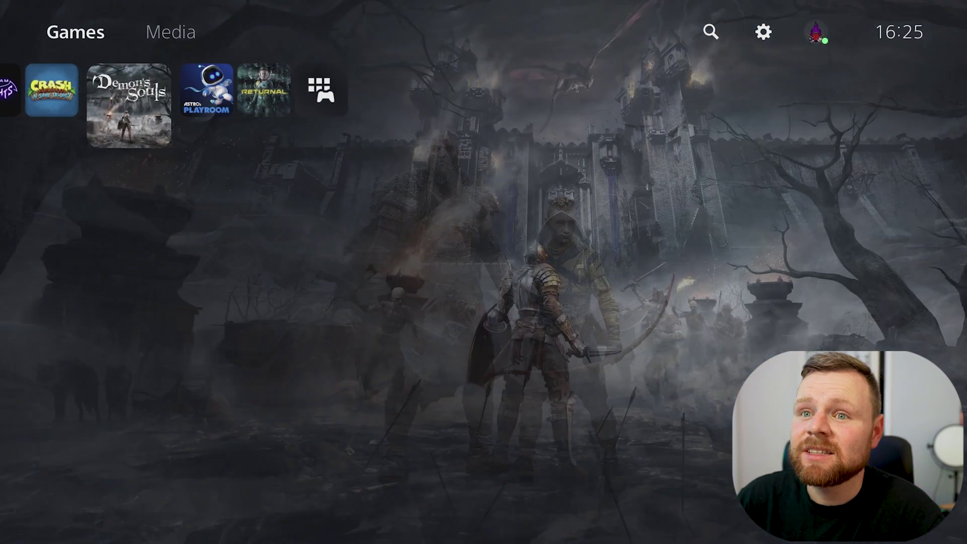
key(Down)
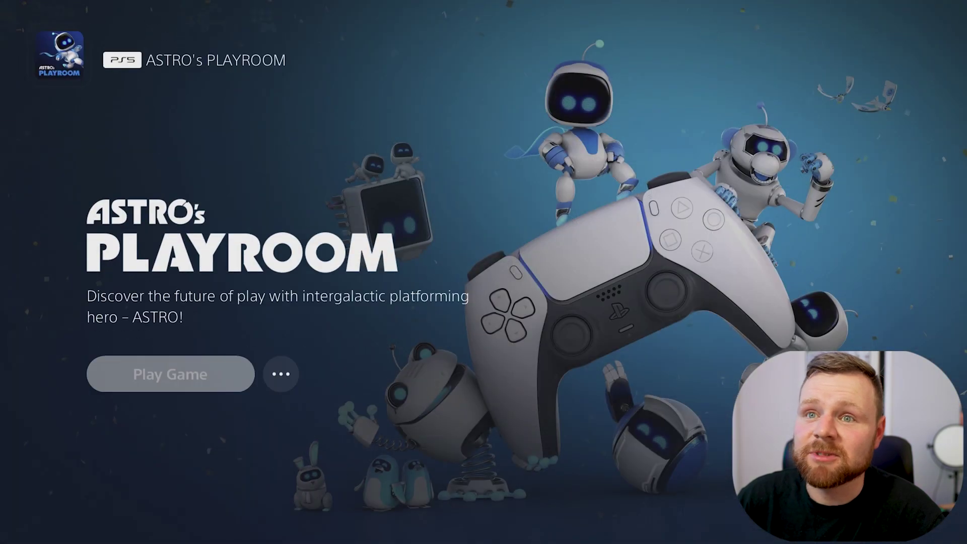
key(Up)
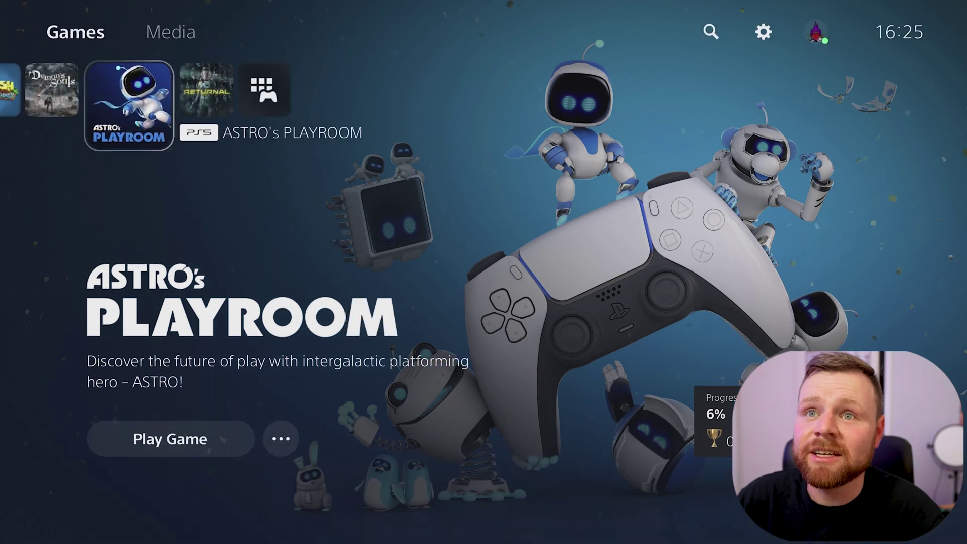
key(Right)
key(Left)
key(Left)
key(Left)
key(Left)
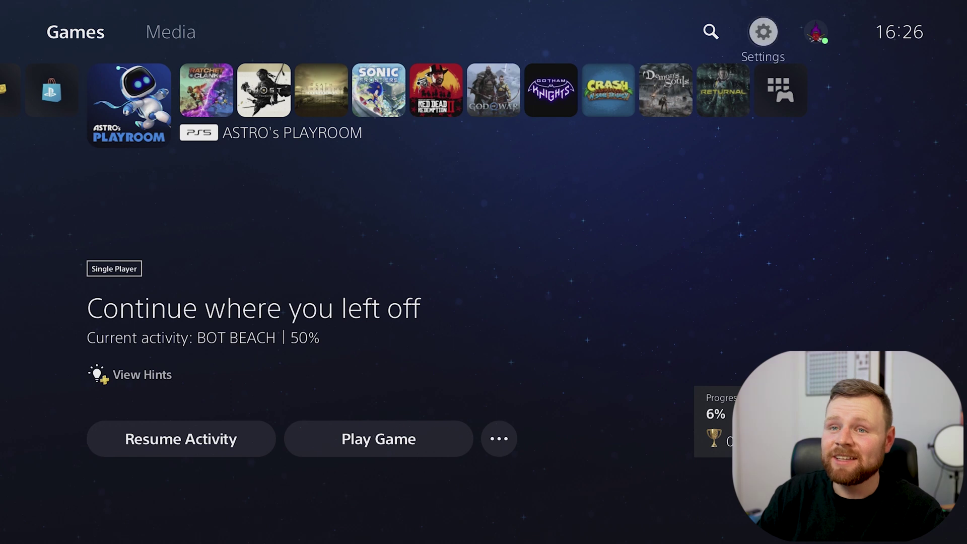
Open the list of games and apps in console storage from the Storage settings
key(Right)
key(Left)
key(Return)
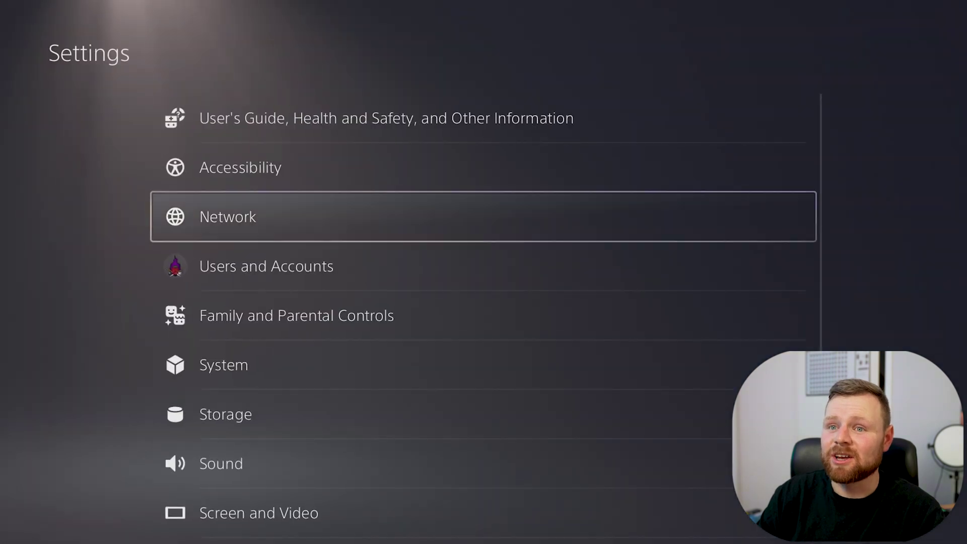
key(Down)
key(Down)
key(Down)
key(Down)
key(Return)
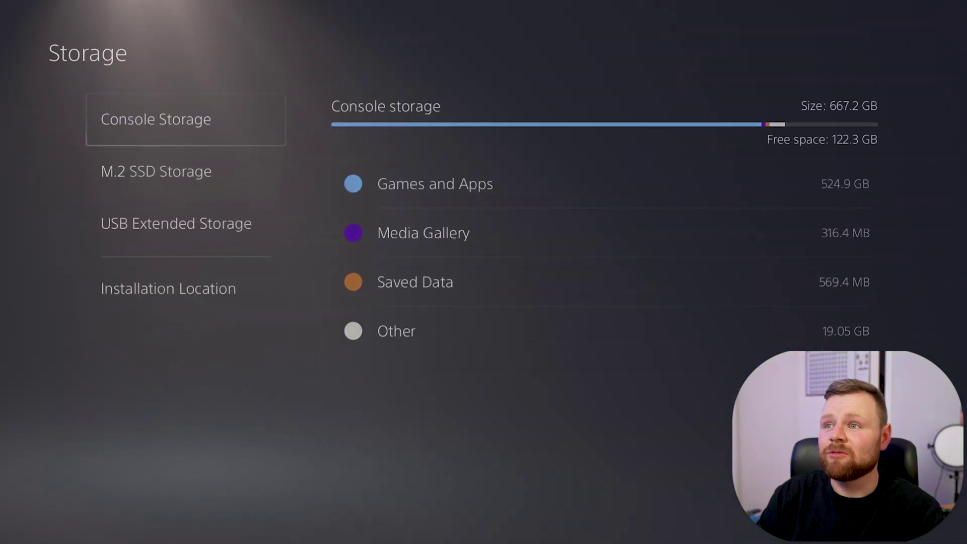
key(Right)
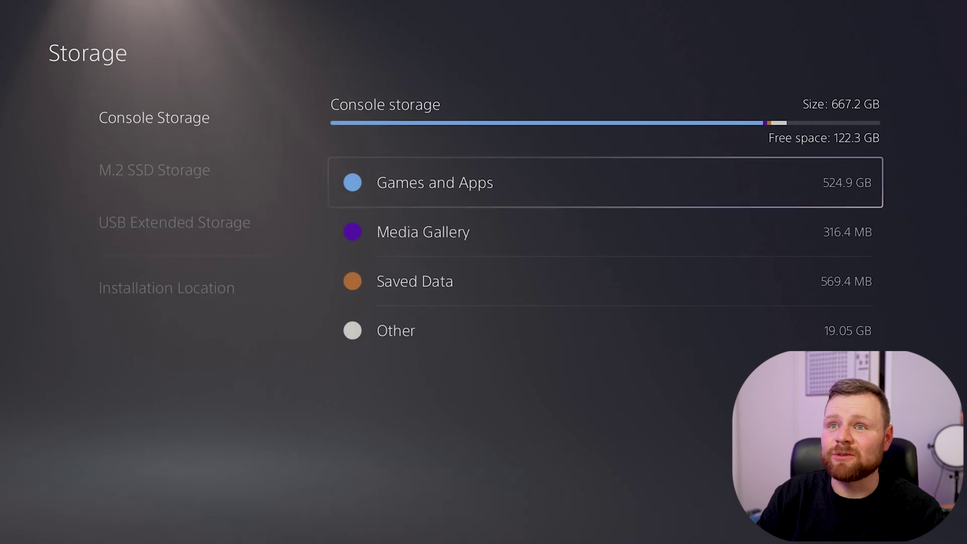
key(Return)
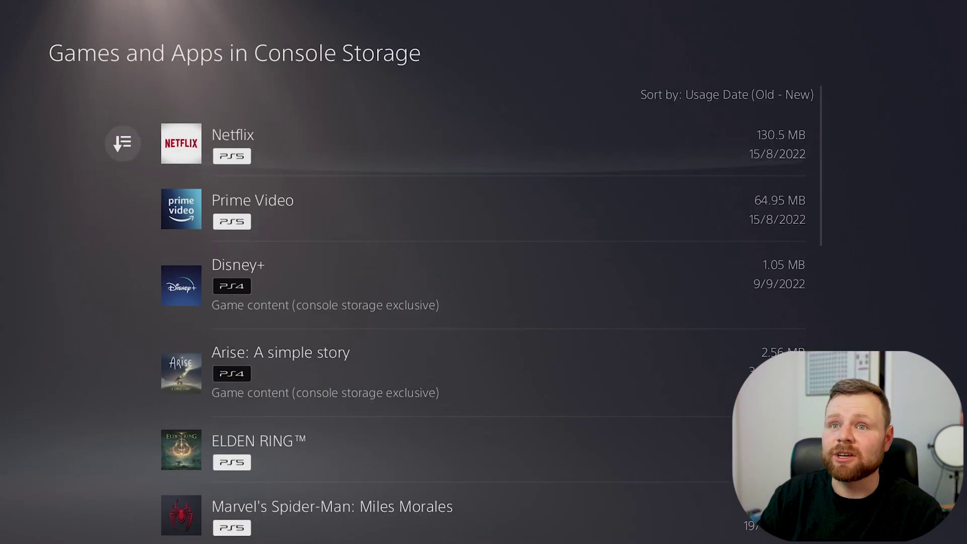
Start choosing items to move and mark Netflix and Prime Video
key(Menu)
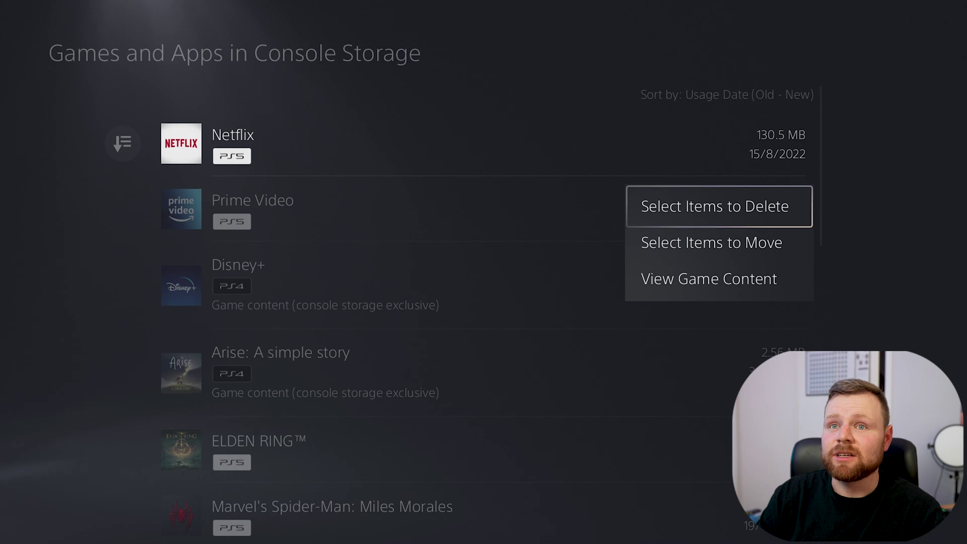
key(Down)
key(Return)
key(Down)
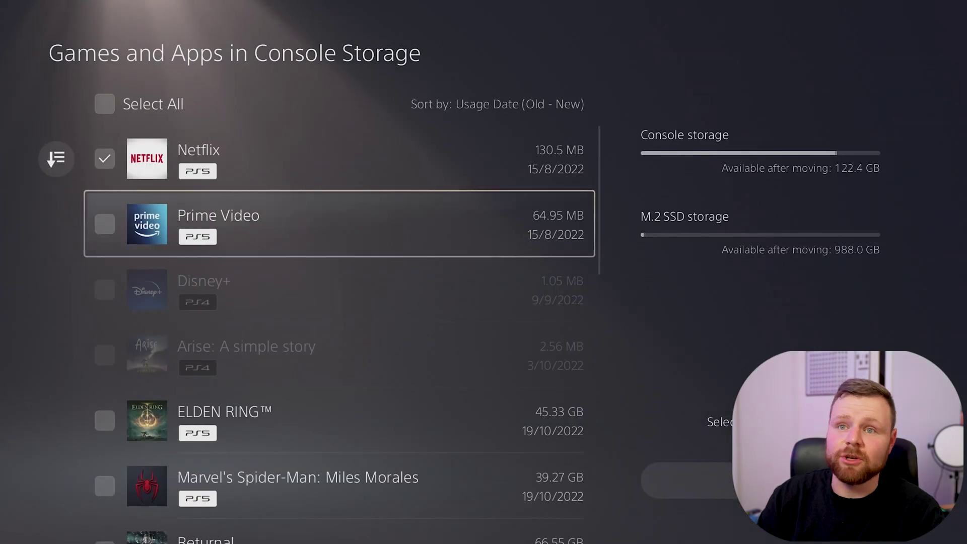
key(Return)
key(Down)
key(Up)
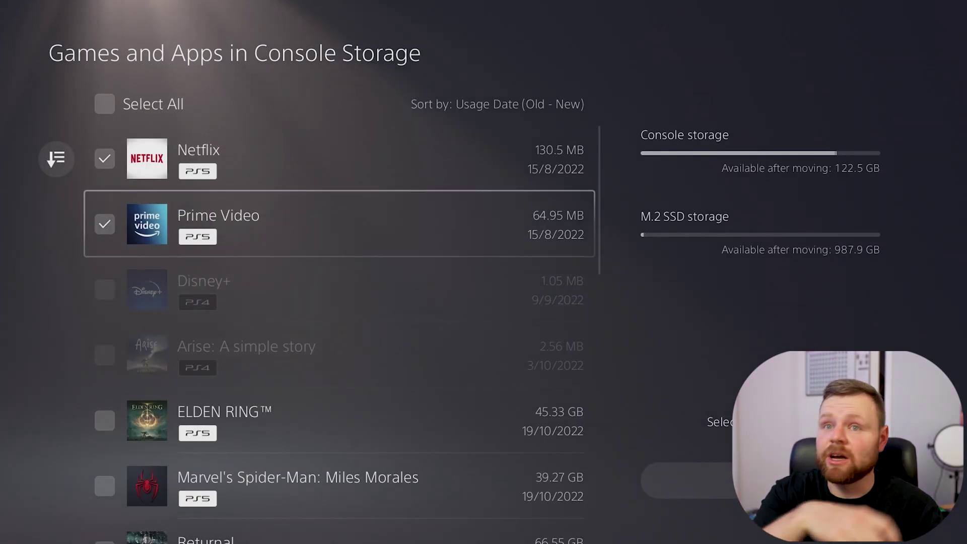
Add ELDEN RING and Marvel's Spider-Man: Miles Morales to the items being moved, skipping Disney+ and Arise: A simple story
key(Down)
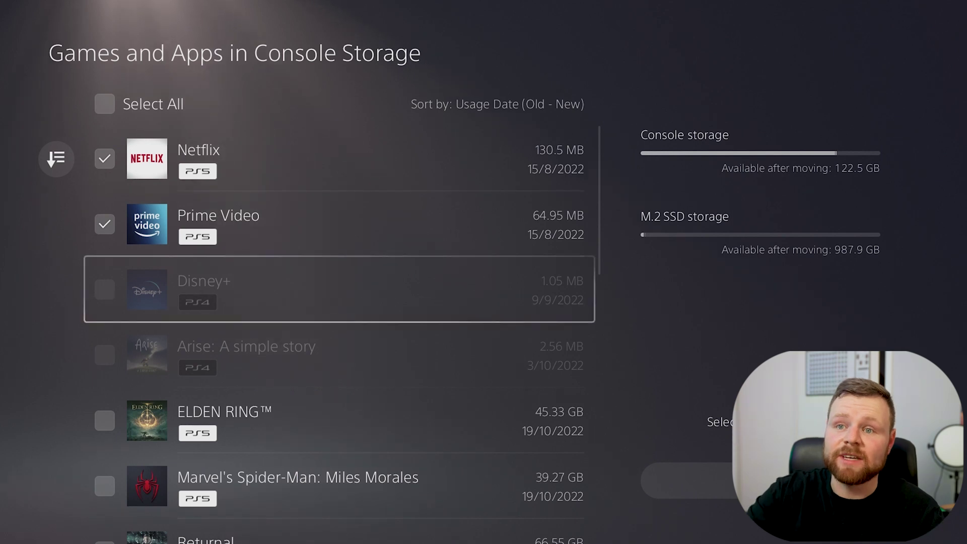
key(Up)
key(Up)
key(Down)
key(Down)
key(Down)
key(Down)
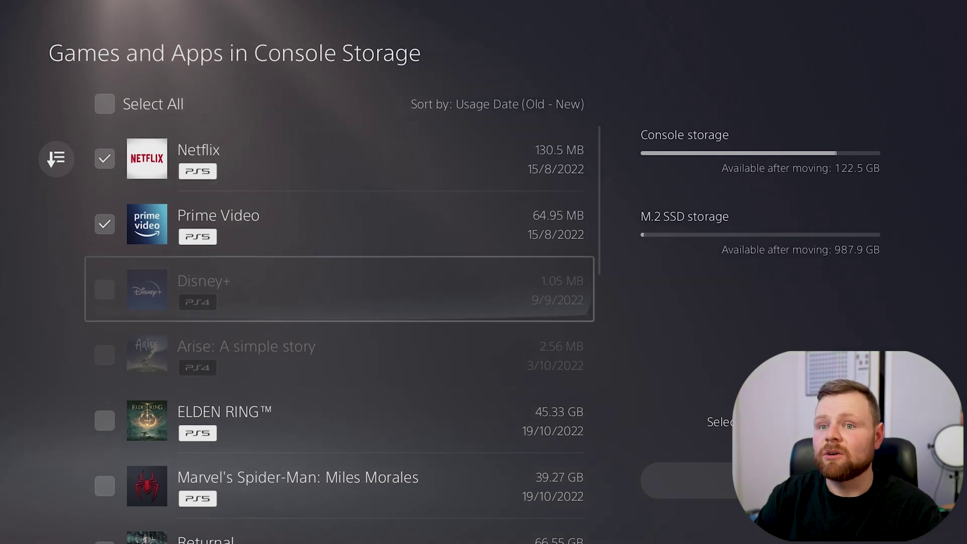
key(Return)
key(Down)
key(Return)
Mark all the remaining movable games, from Returnal through Ratchet & Clank: Rift Apart
key(Down)
key(Down)
key(Down)
key(Down)
key(Down)
key(Down)
key(Down)
key(Down)
key(Down)
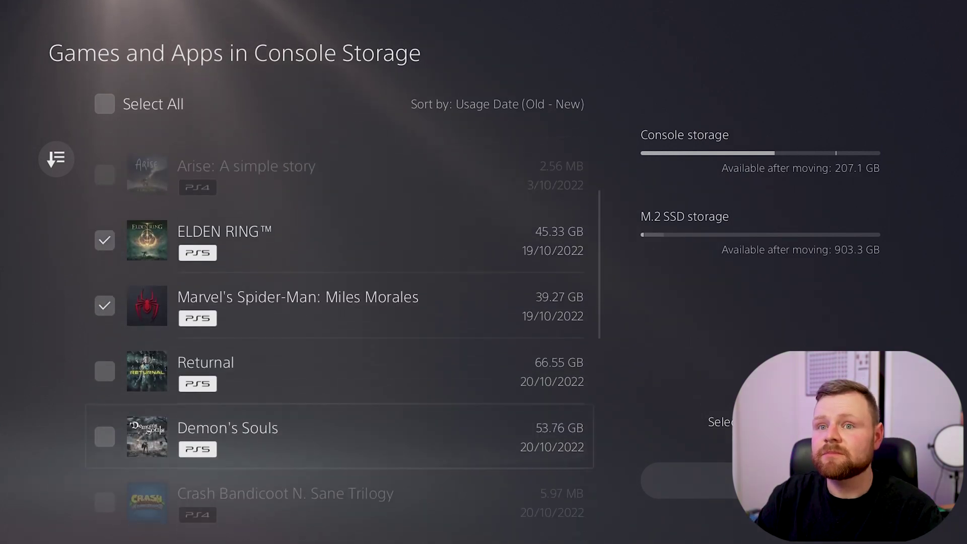
key(Return)
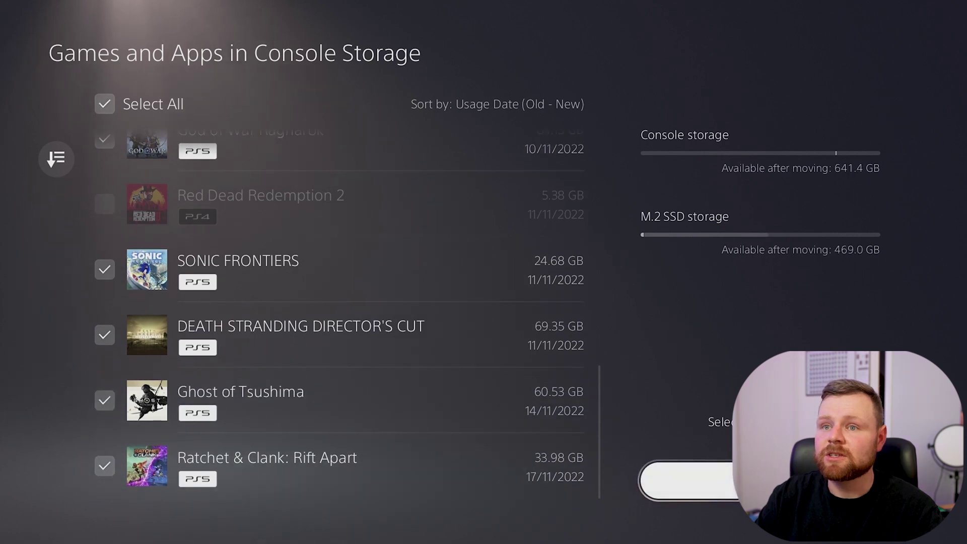
Move all the selected games and apps to M.2 SSD storage
key(Return)
key(Right)
key(Return)
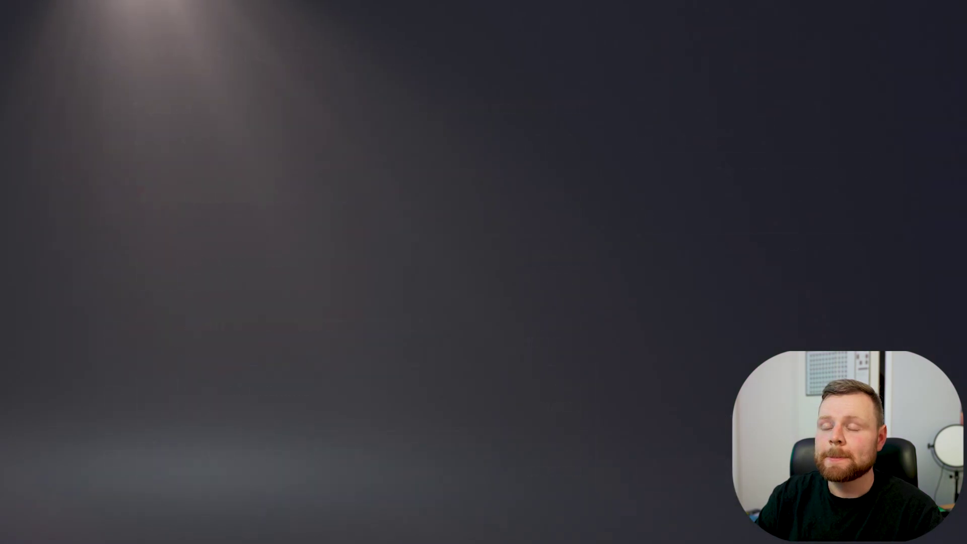